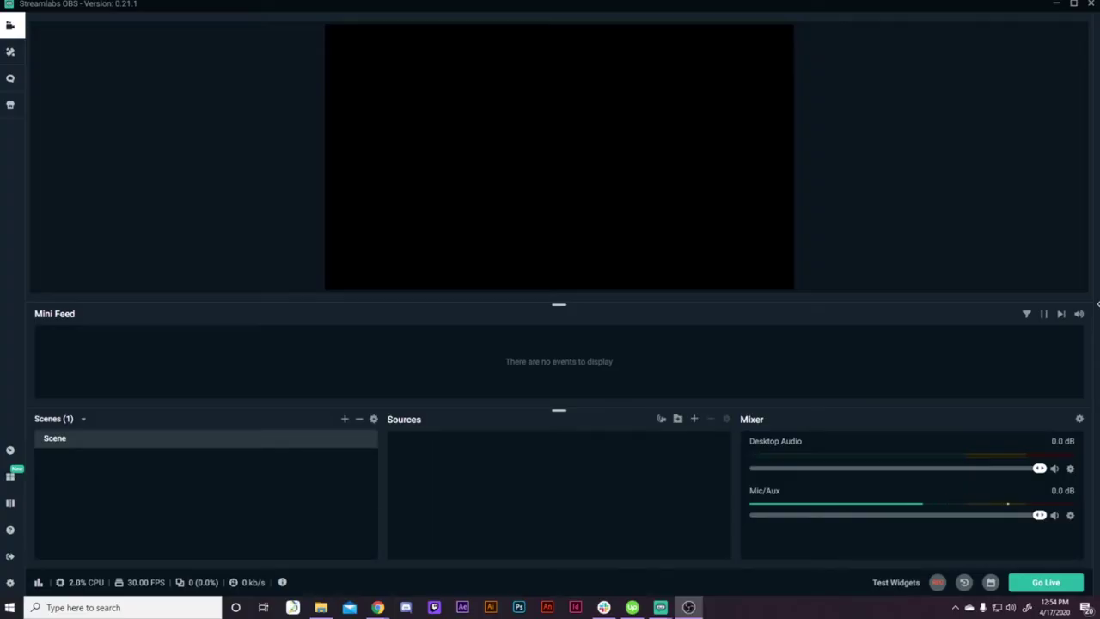
- Import SoundviewScenes1.overlay as a scene collection from Scene Collections settings
{"action": "left_click", "coordinate": [10, 584]}
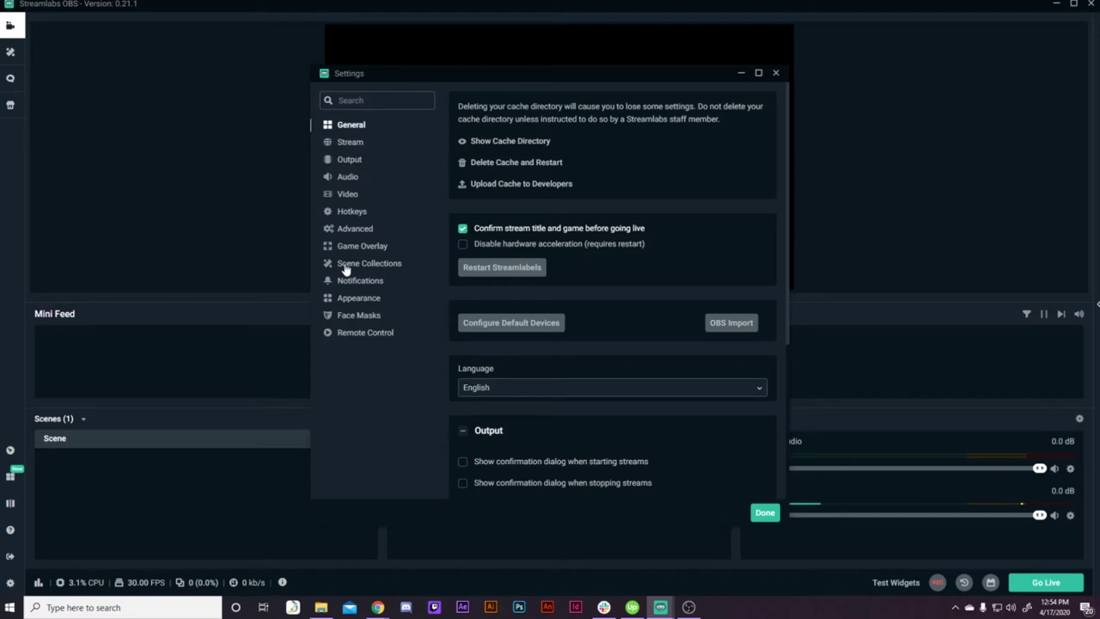
{"action": "left_click", "coordinate": [347, 267]}
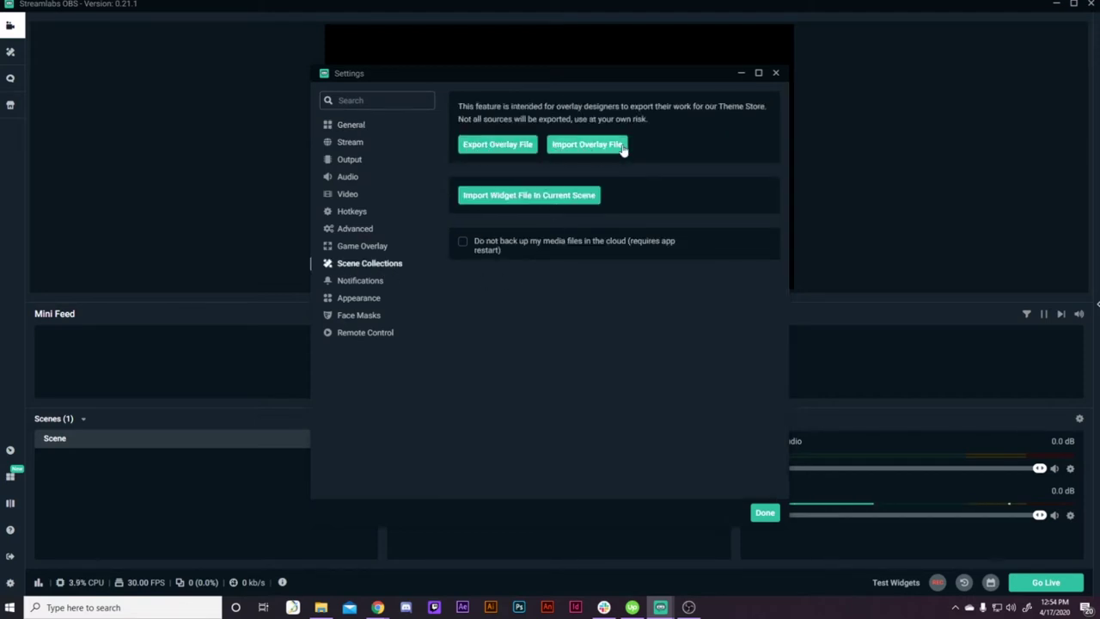
{"action": "left_click", "coordinate": [592, 145]}
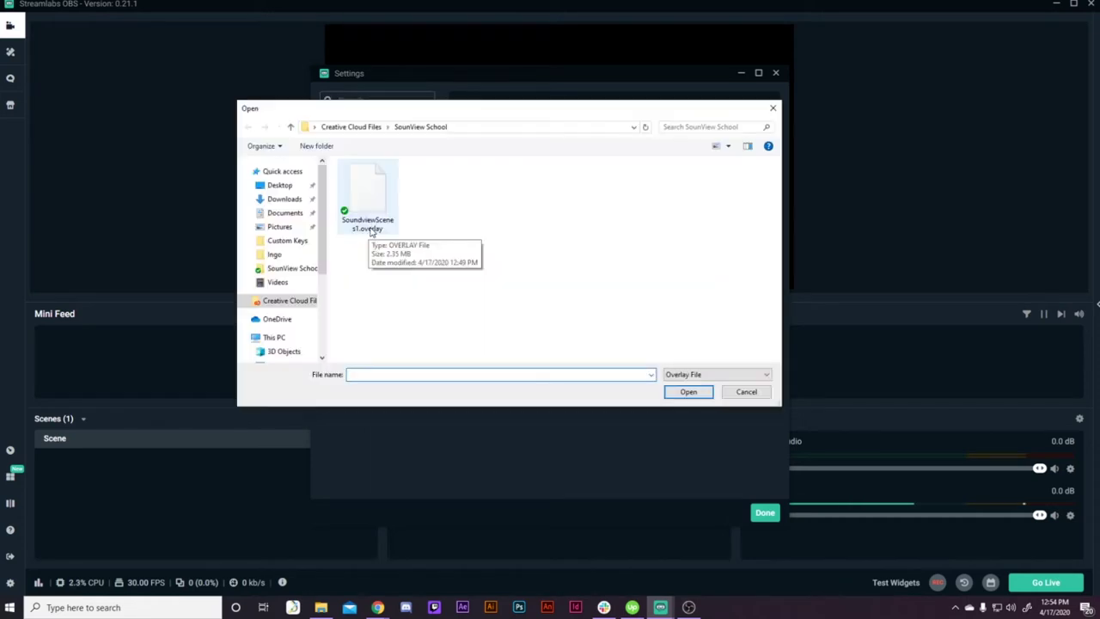
{"action": "left_click", "coordinate": [368, 202]}
{"action": "left_click", "coordinate": [689, 391]}
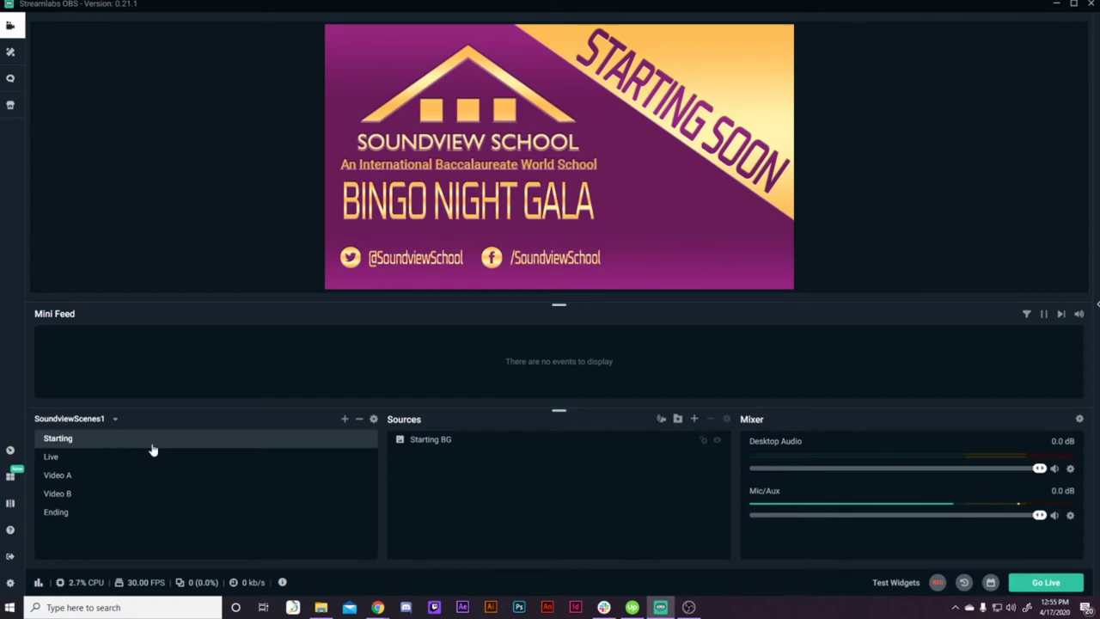
- On the Live scene, add a source named 'Display Capture' capturing Display 4
{"action": "left_click", "coordinate": [93, 459]}
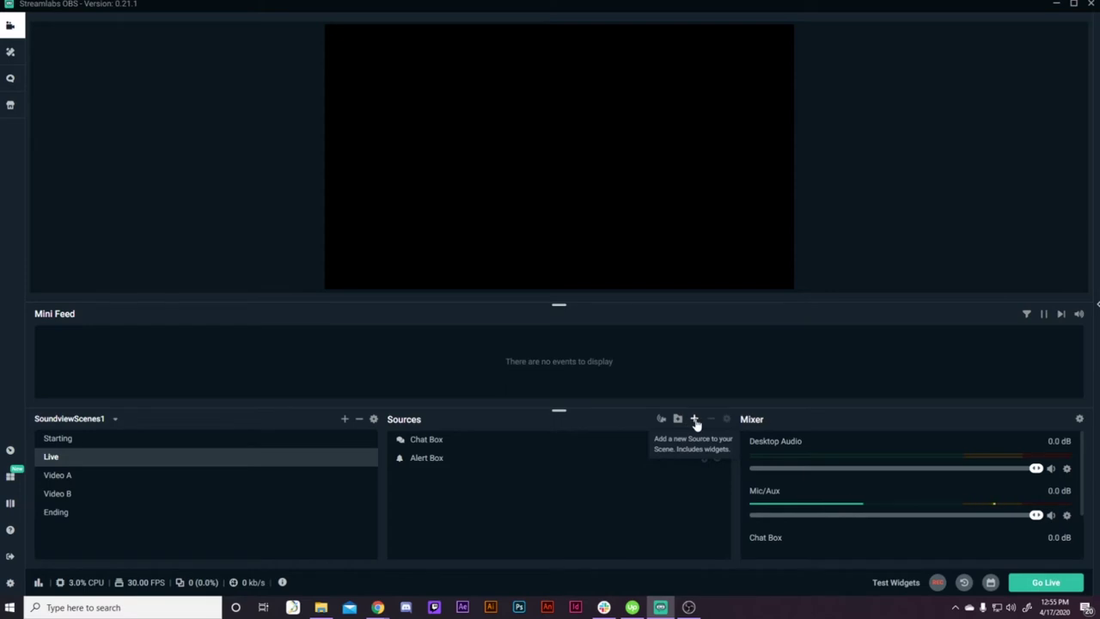
{"action": "left_click", "coordinate": [696, 420]}
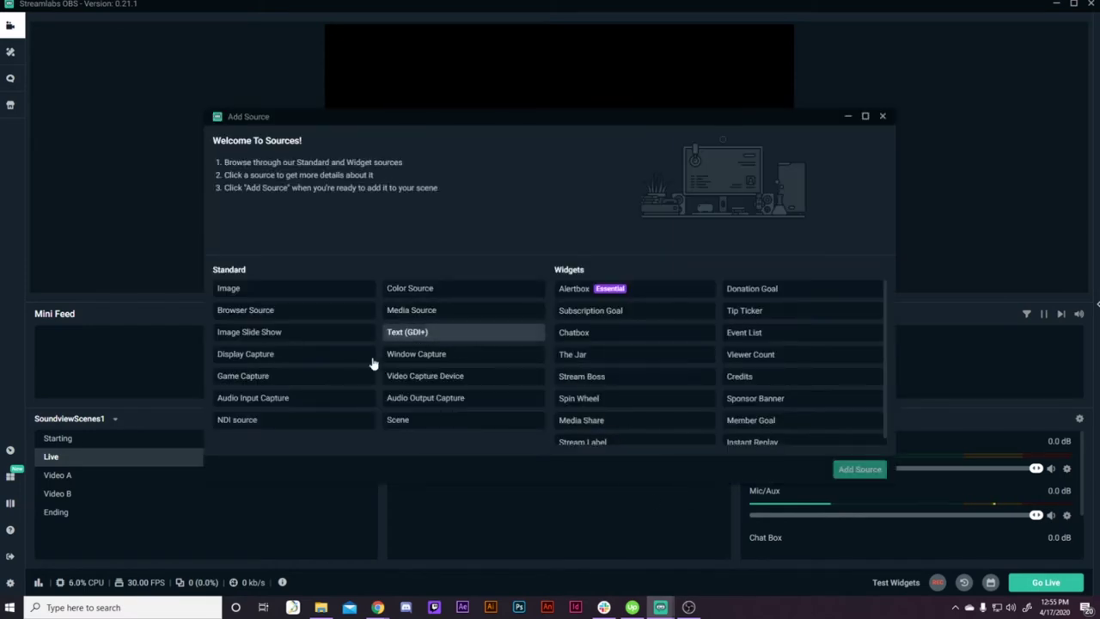
{"action": "left_click", "coordinate": [302, 358]}
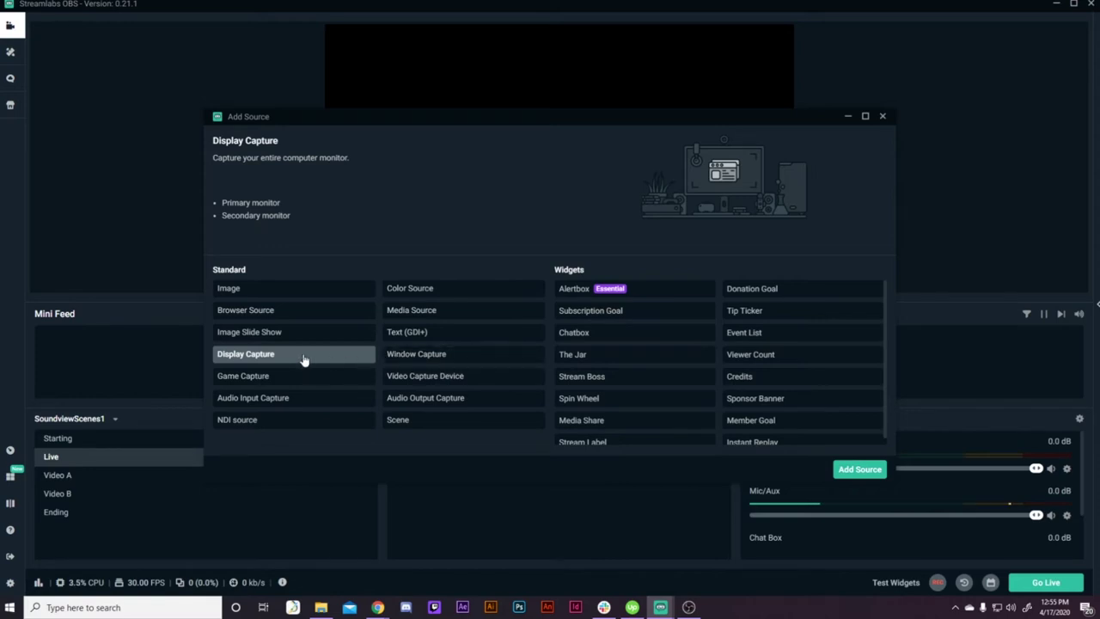
{"action": "left_click", "coordinate": [873, 469]}
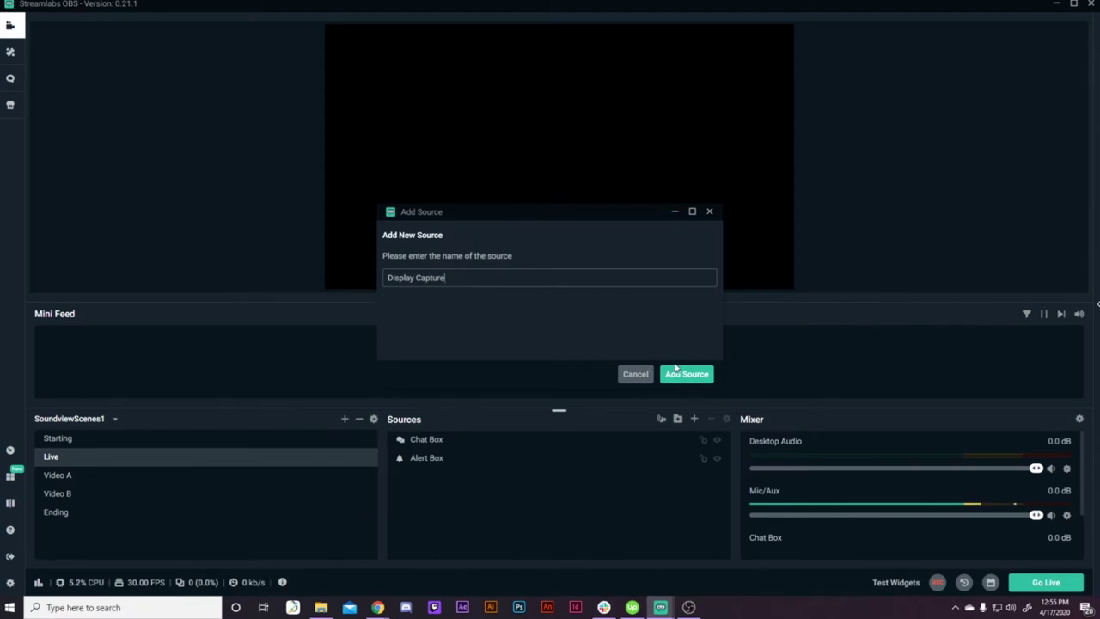
{"action": "left_click", "coordinate": [675, 375]}
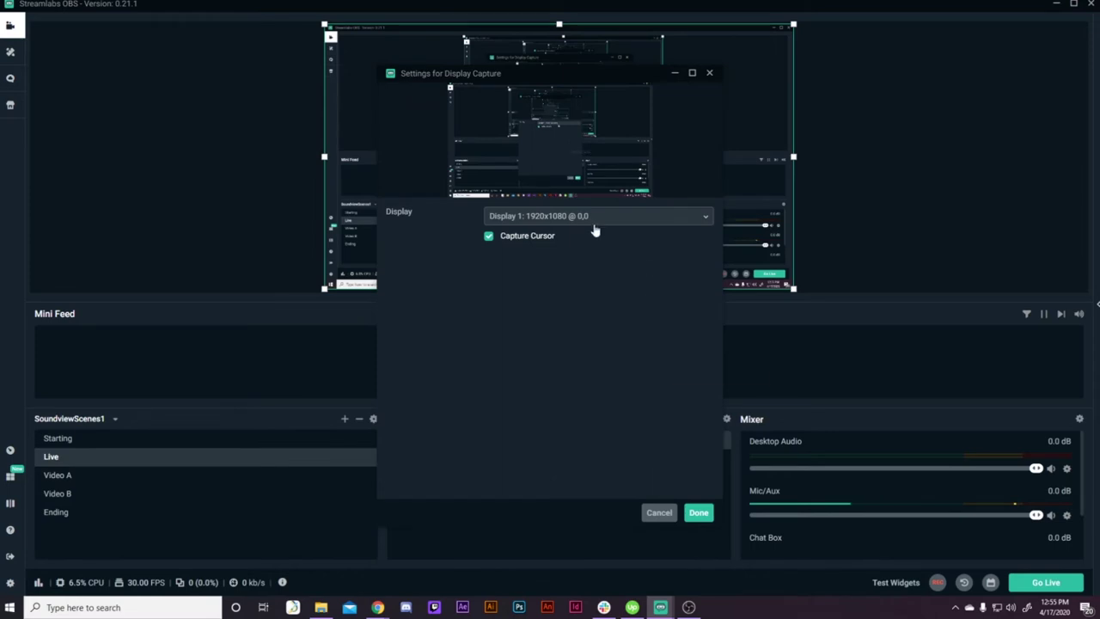
{"action": "left_click", "coordinate": [545, 222]}
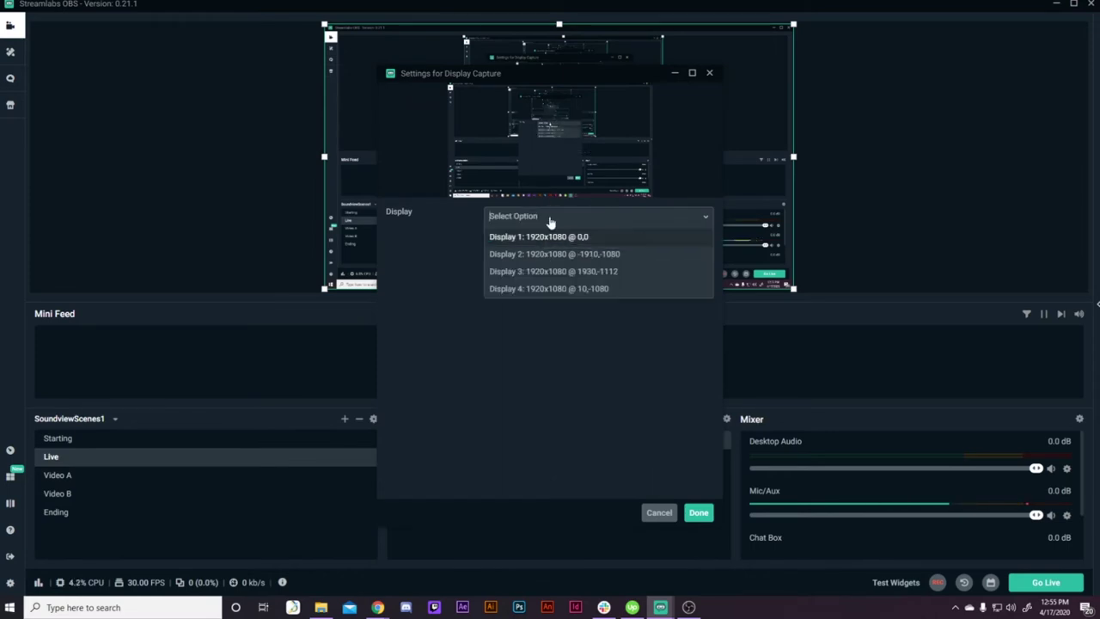
{"action": "left_click", "coordinate": [541, 287]}
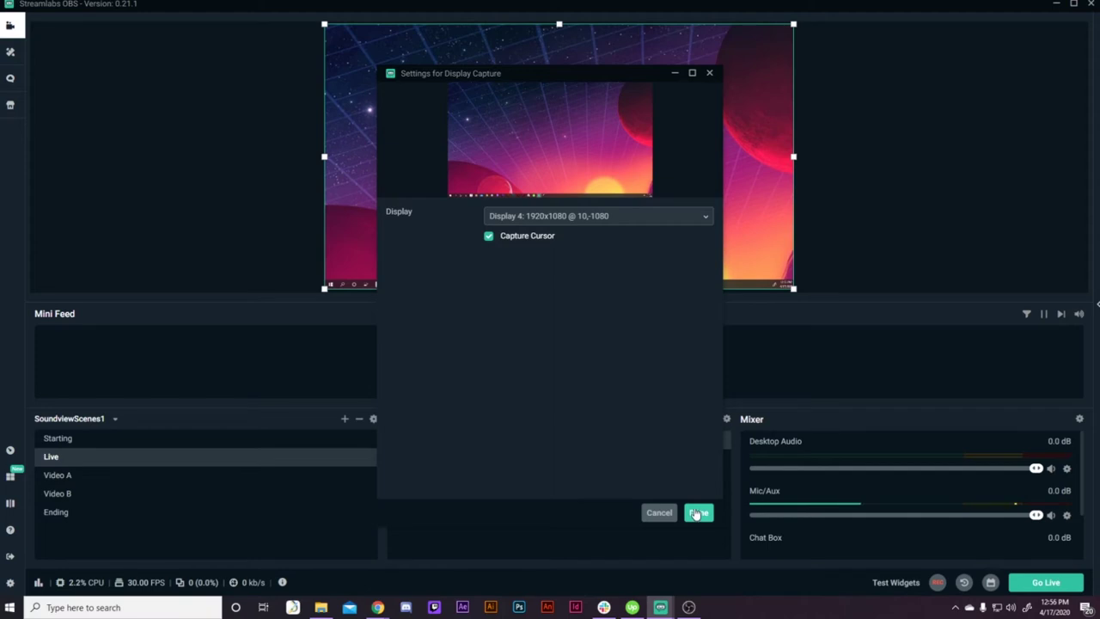
{"action": "left_click", "coordinate": [698, 513]}
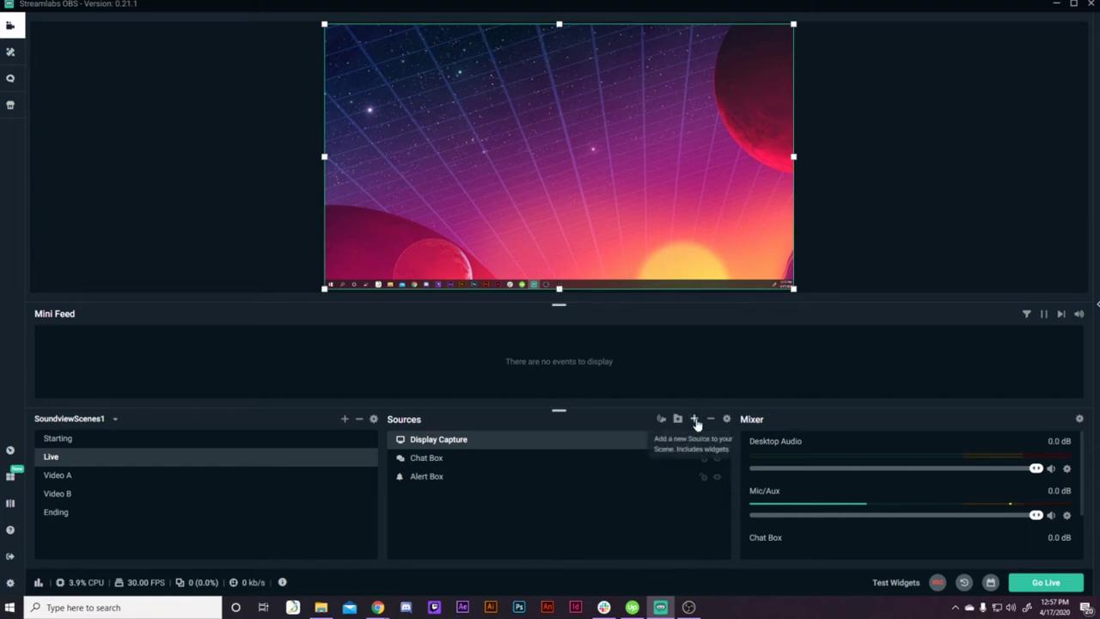
- Add a 'Window Capture' source to Live that grabs the chrome.exe YouTube window
{"action": "left_click", "coordinate": [695, 420]}
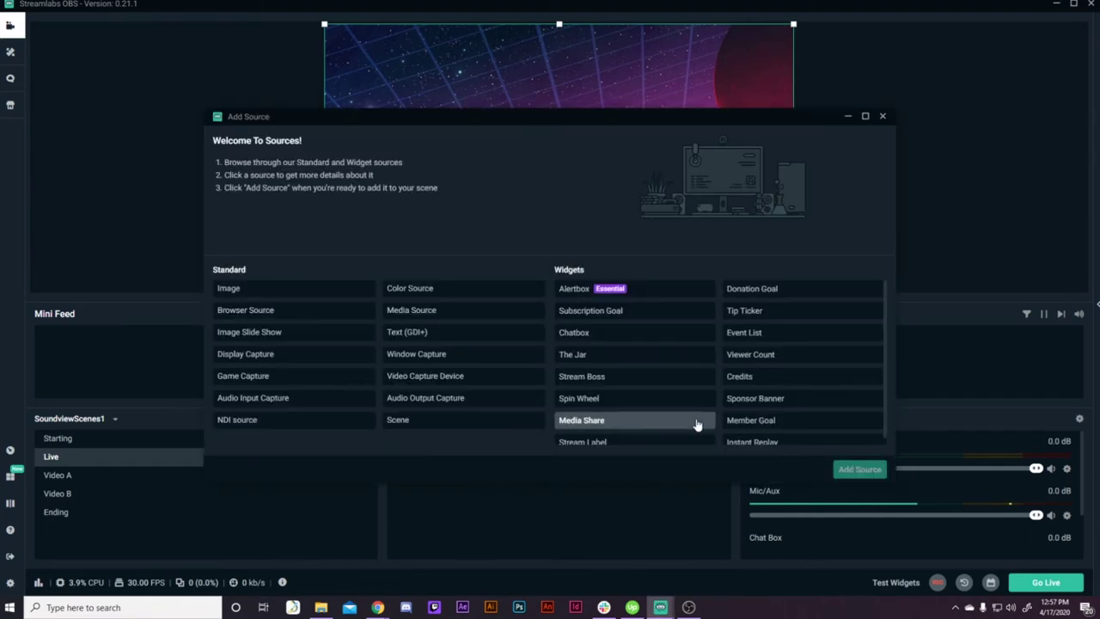
{"action": "left_click", "coordinate": [416, 360]}
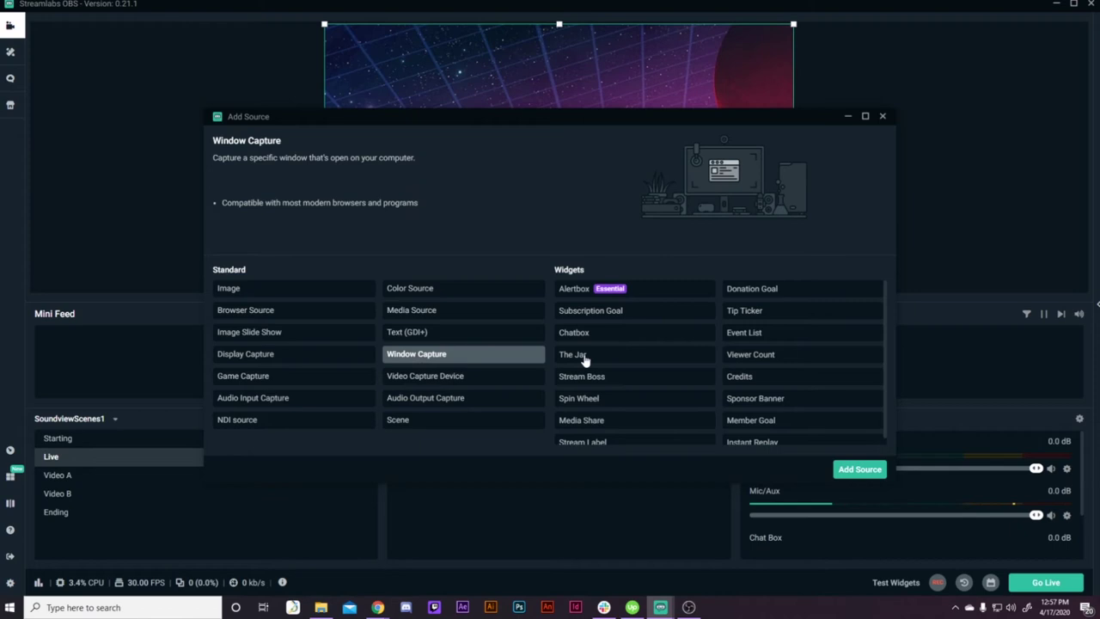
{"action": "left_click", "coordinate": [860, 468]}
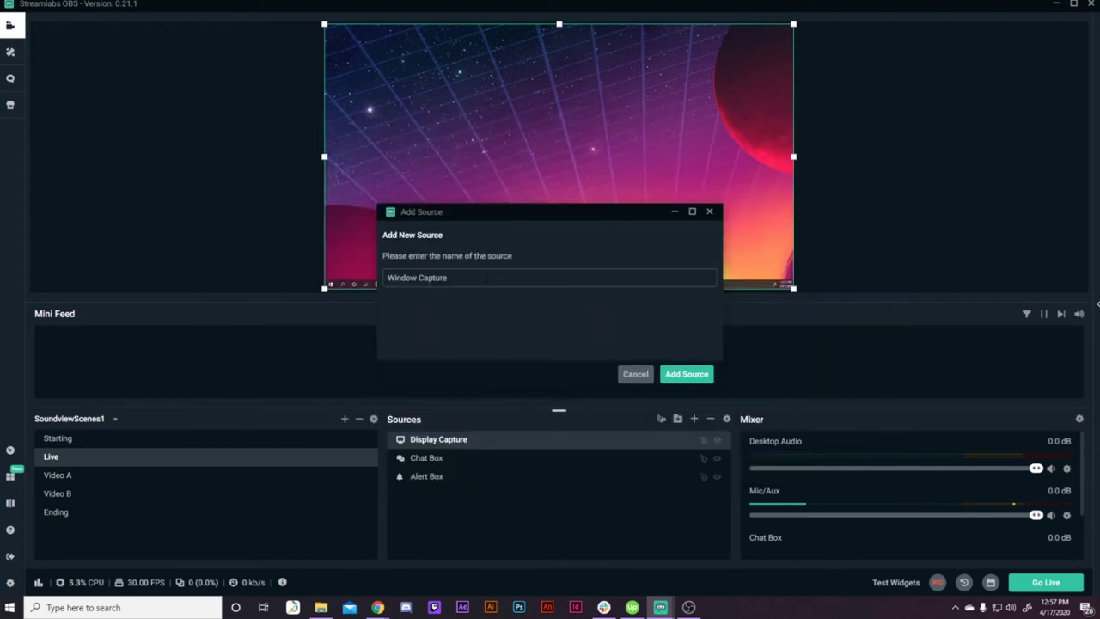
{"action": "left_click", "coordinate": [684, 375]}
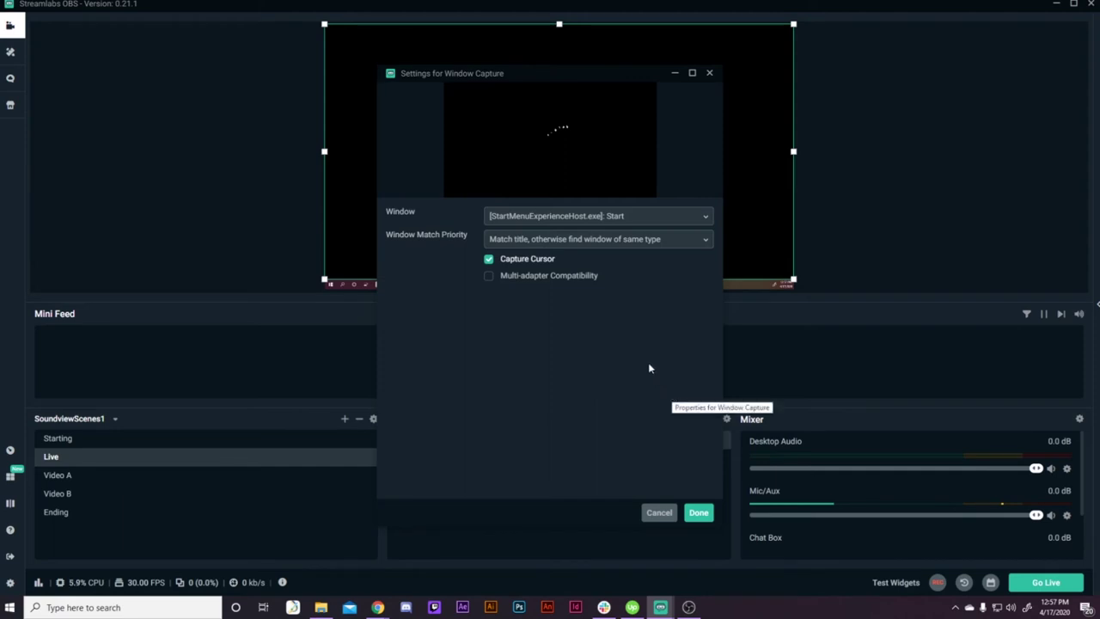
{"action": "left_click", "coordinate": [576, 221]}
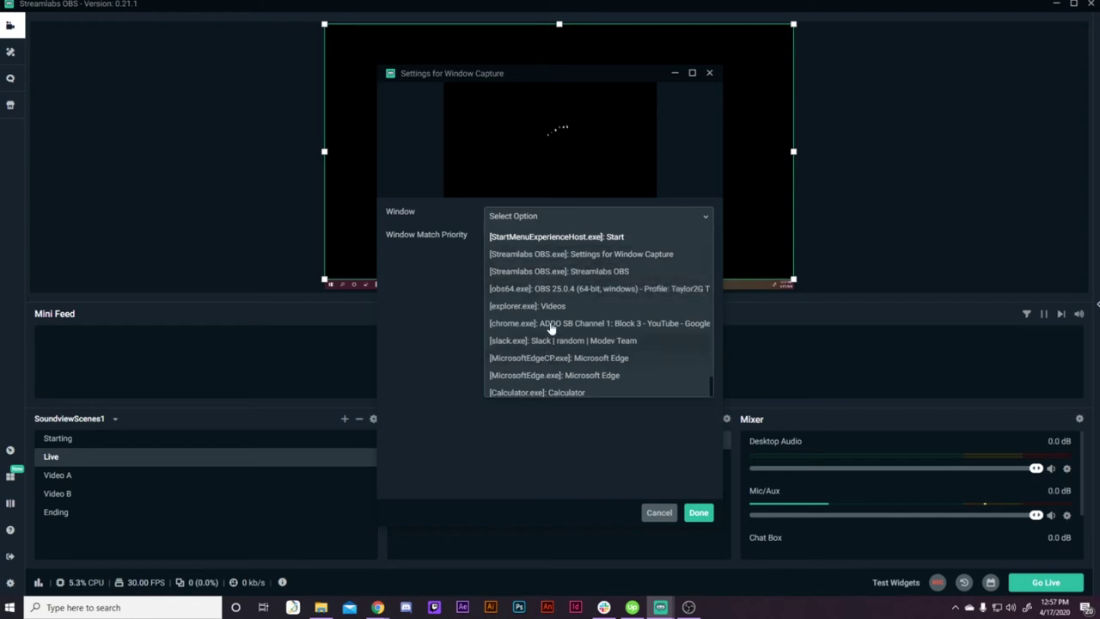
{"action": "left_click", "coordinate": [531, 323]}
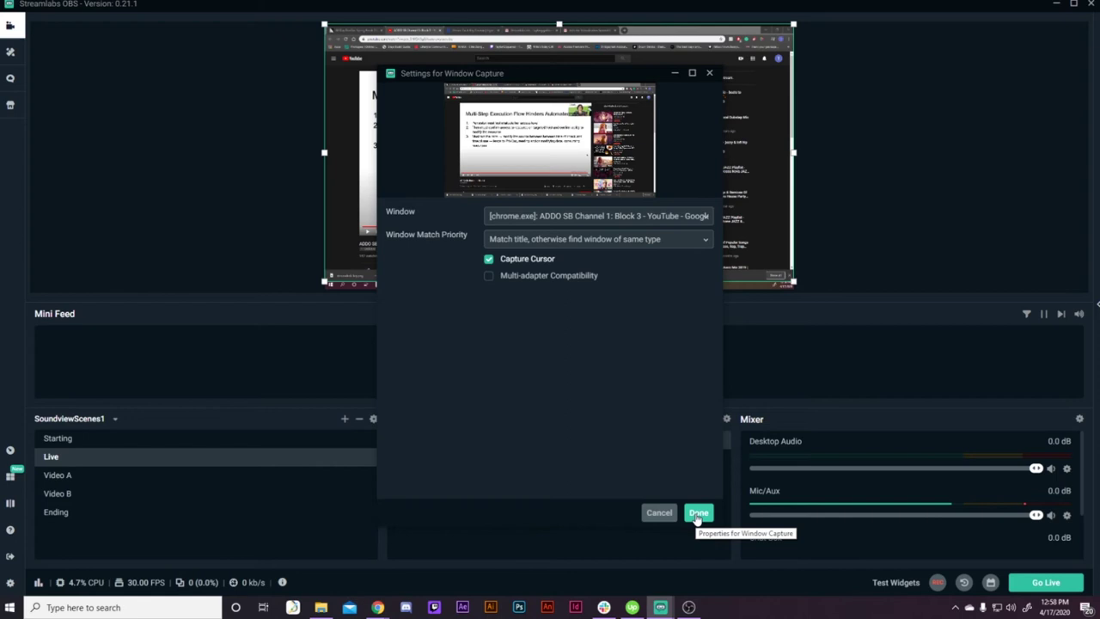
{"action": "left_click", "coordinate": [699, 513]}
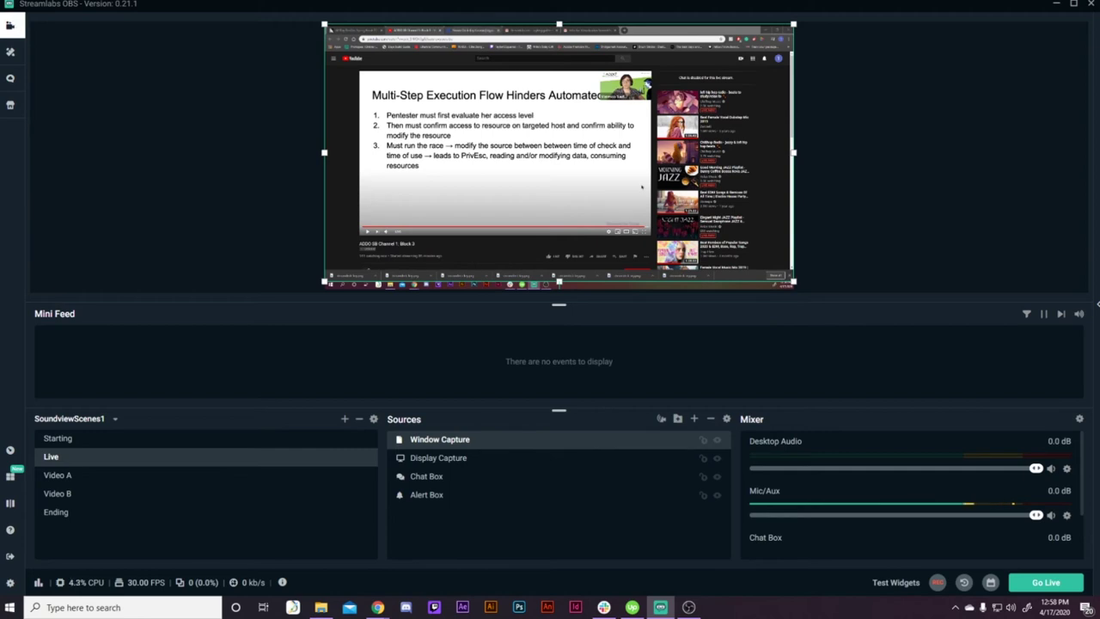
{"action": "left_click", "coordinate": [472, 30]}
{"action": "key", "text": "ctrl+shift+Tab"}
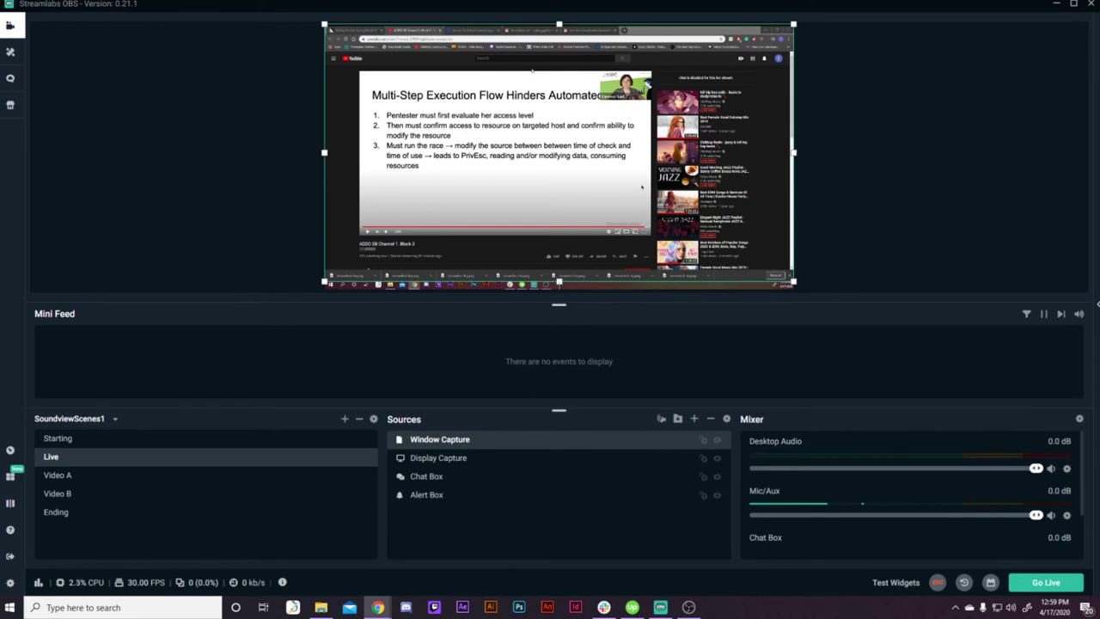
{"action": "left_click", "coordinate": [278, 274]}
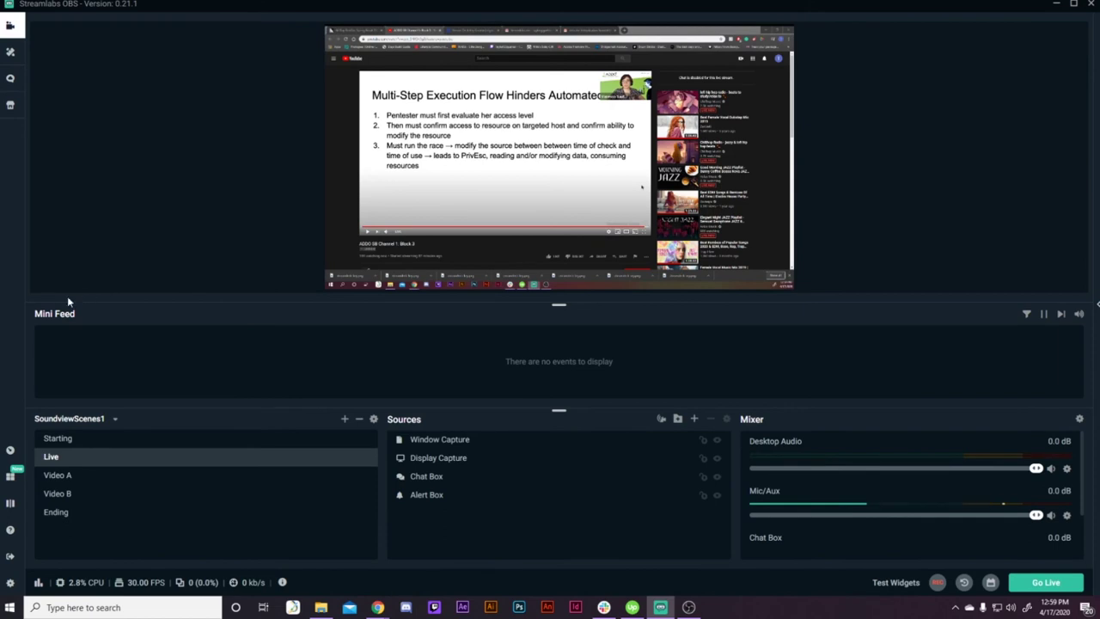
- In General settings, tick 'Disable hardware acceleration (requires restart)' and close with Done
{"action": "left_click", "coordinate": [10, 582]}
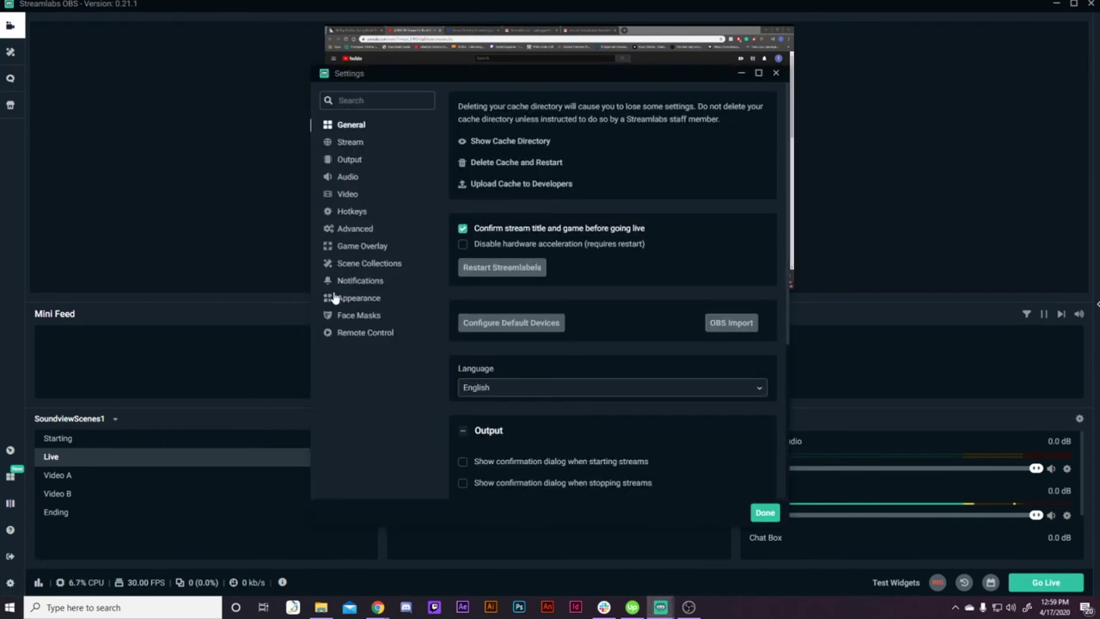
{"action": "left_click", "coordinate": [776, 73]}
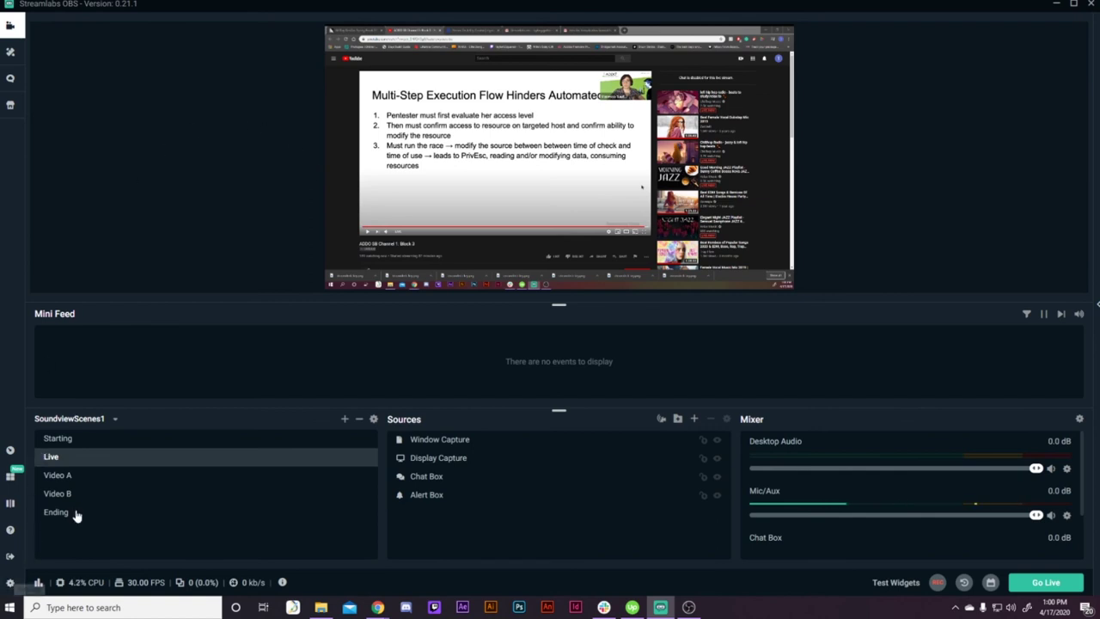
{"action": "left_click", "coordinate": [9, 584]}
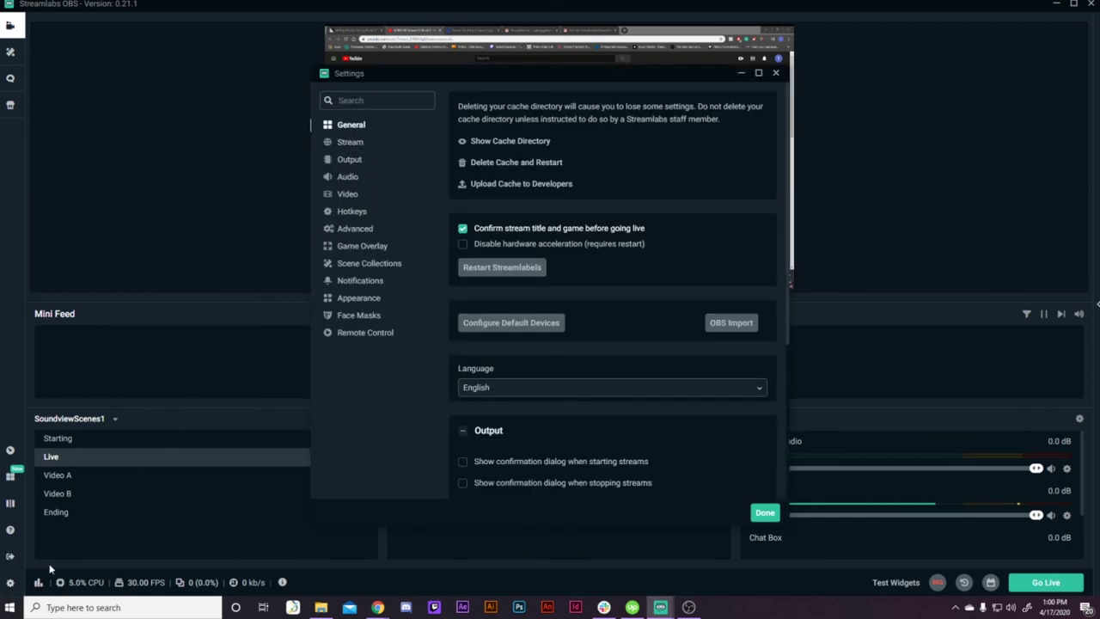
{"action": "scroll", "coordinate": [494, 394], "scroll_direction": "down", "scroll_amount": 3}
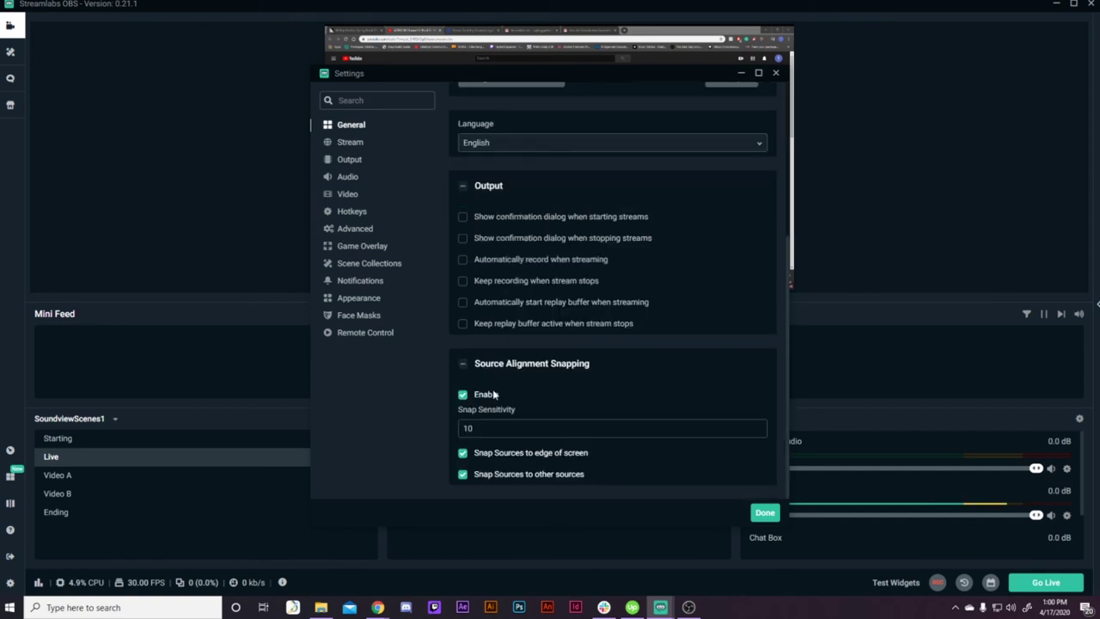
{"action": "scroll", "coordinate": [494, 394], "scroll_direction": "up", "scroll_amount": 5}
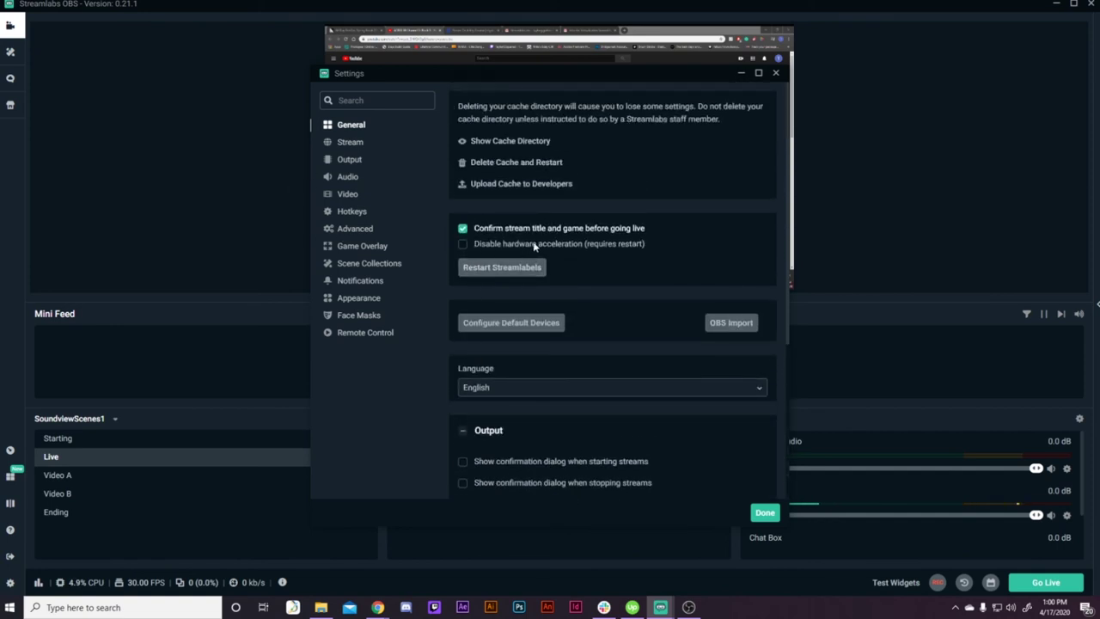
{"action": "left_click", "coordinate": [463, 244]}
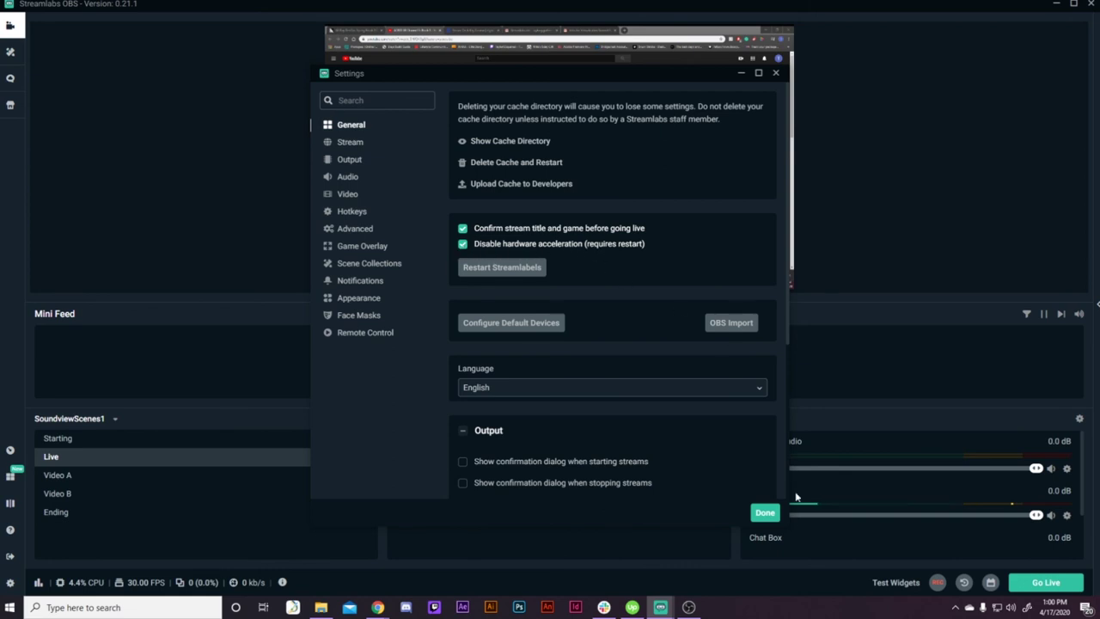
{"action": "left_click", "coordinate": [765, 513]}
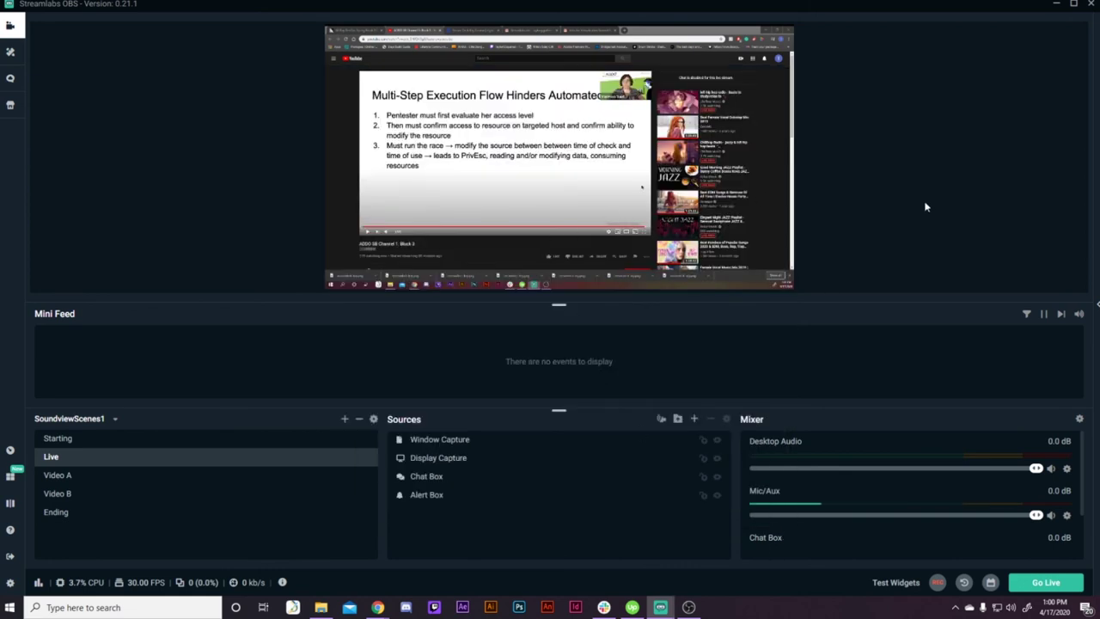